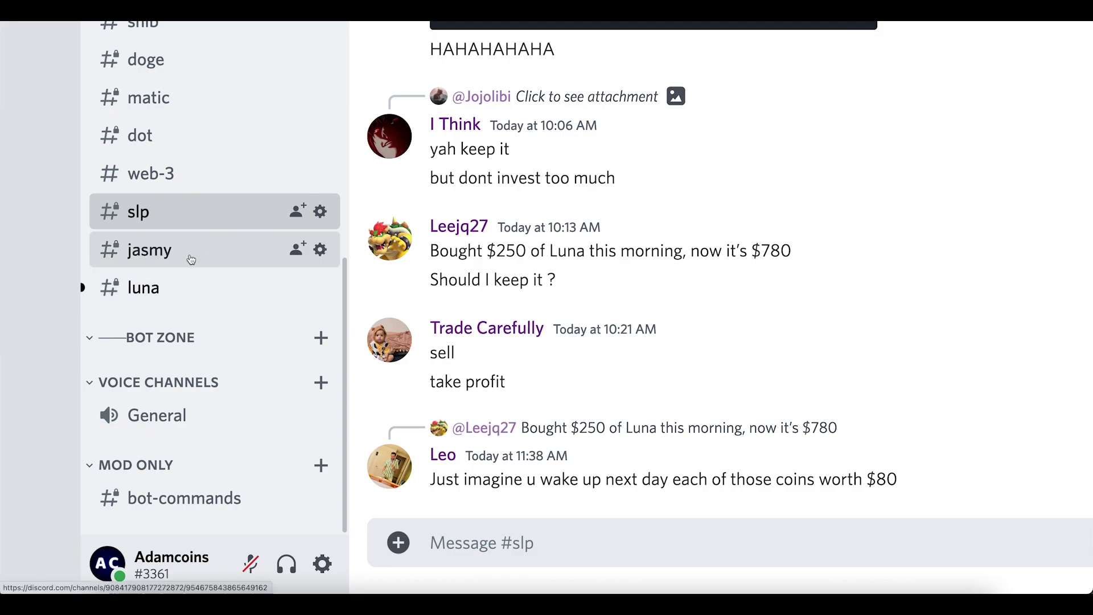
Step: Open the #jasmy channel and accept the invite to the Adam Coins server
click(197, 256)
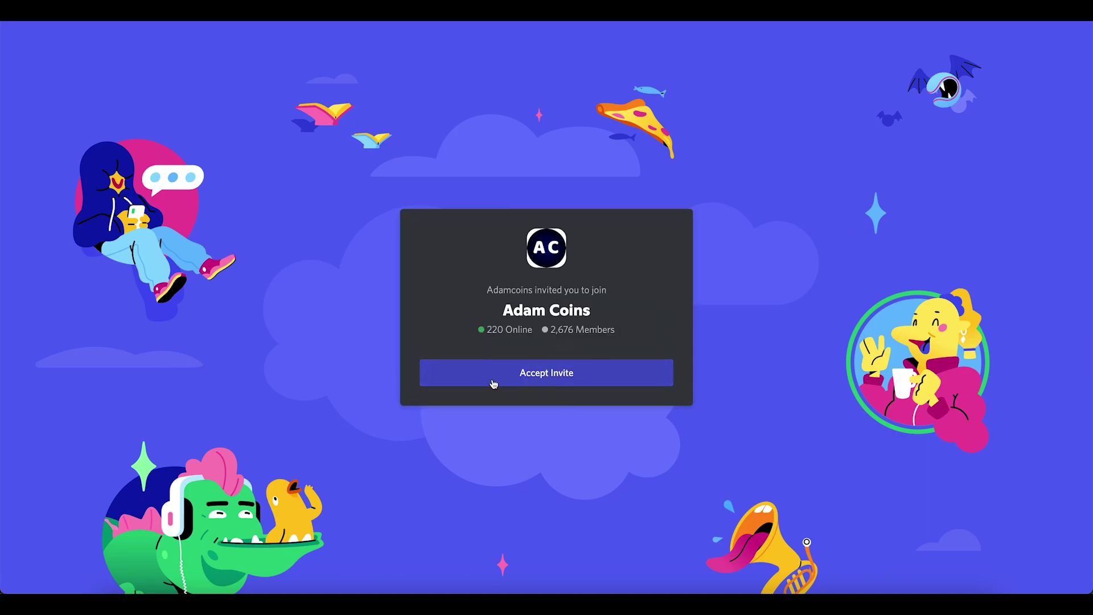
click(548, 374)
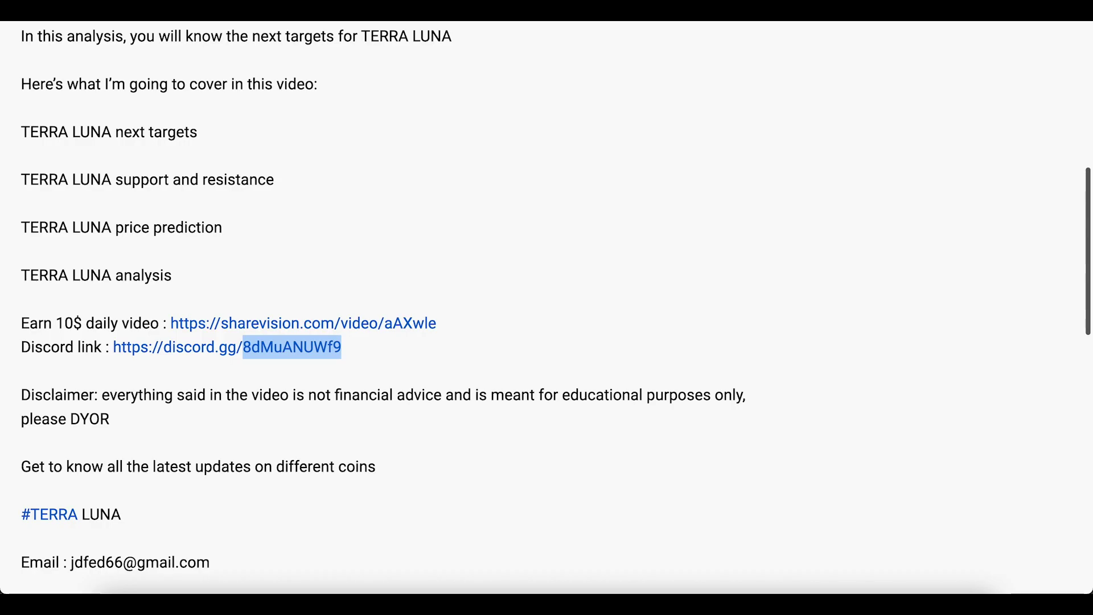
scroll(266, 206, down, 3)
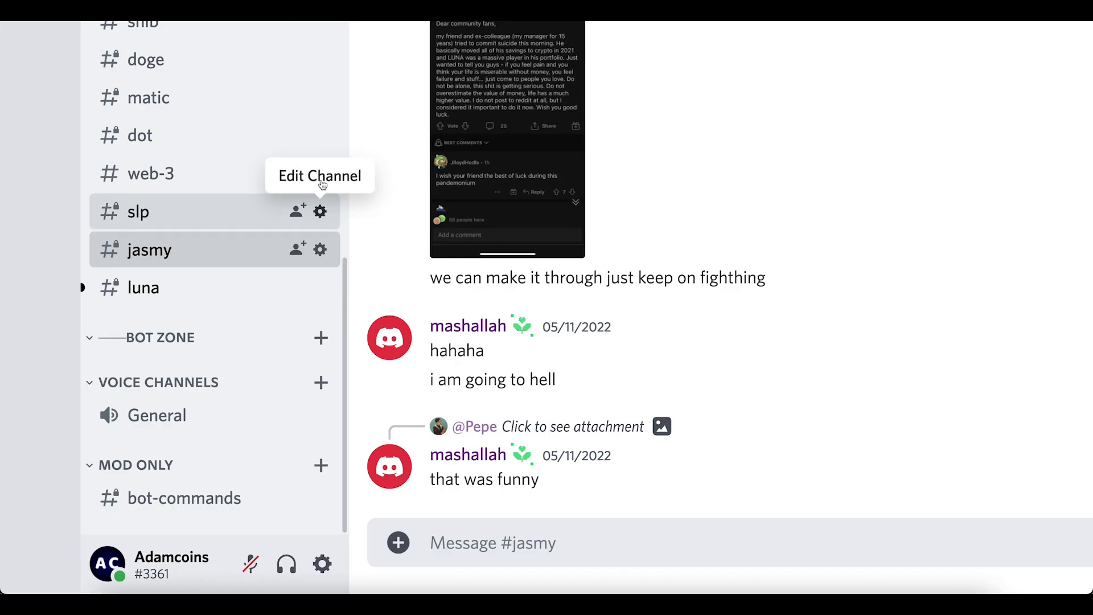
scroll(457, 167, up, 2)
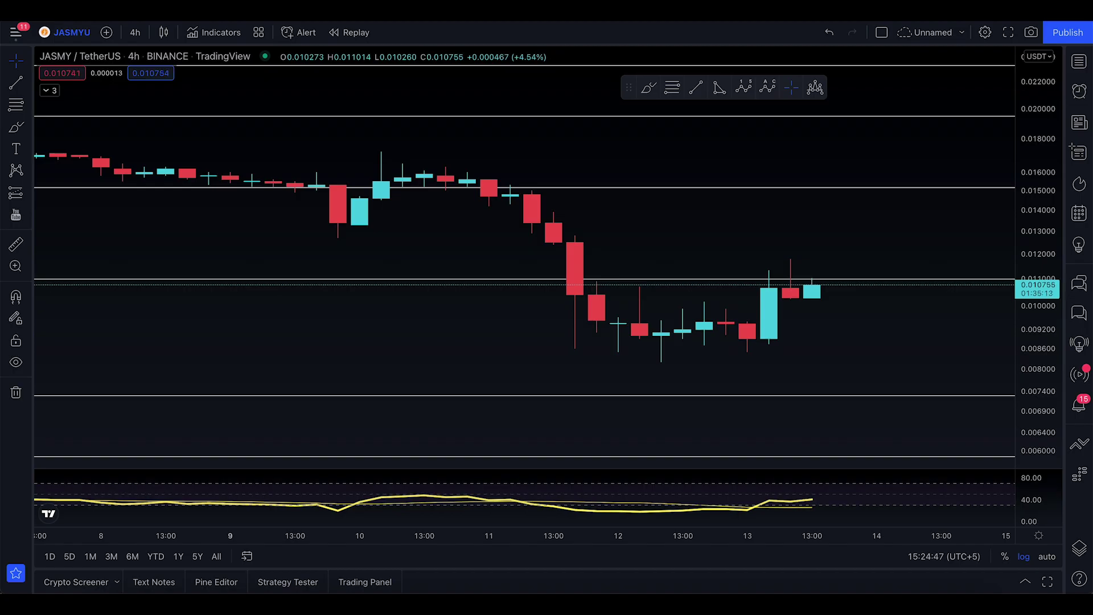
drag(874, 258, 505, 253)
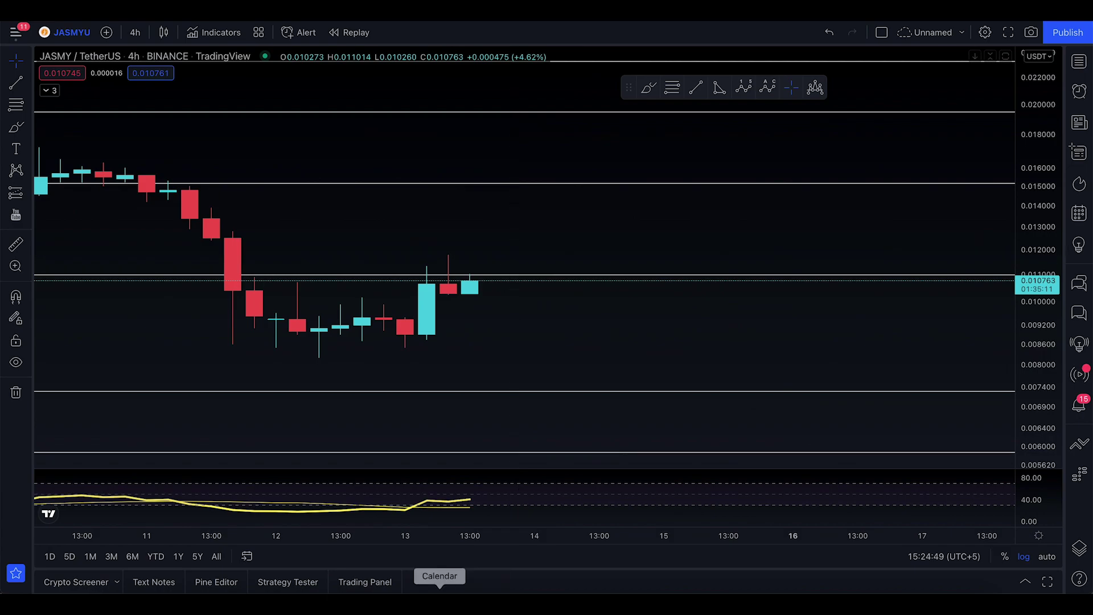
scroll(401, 546, down, 3)
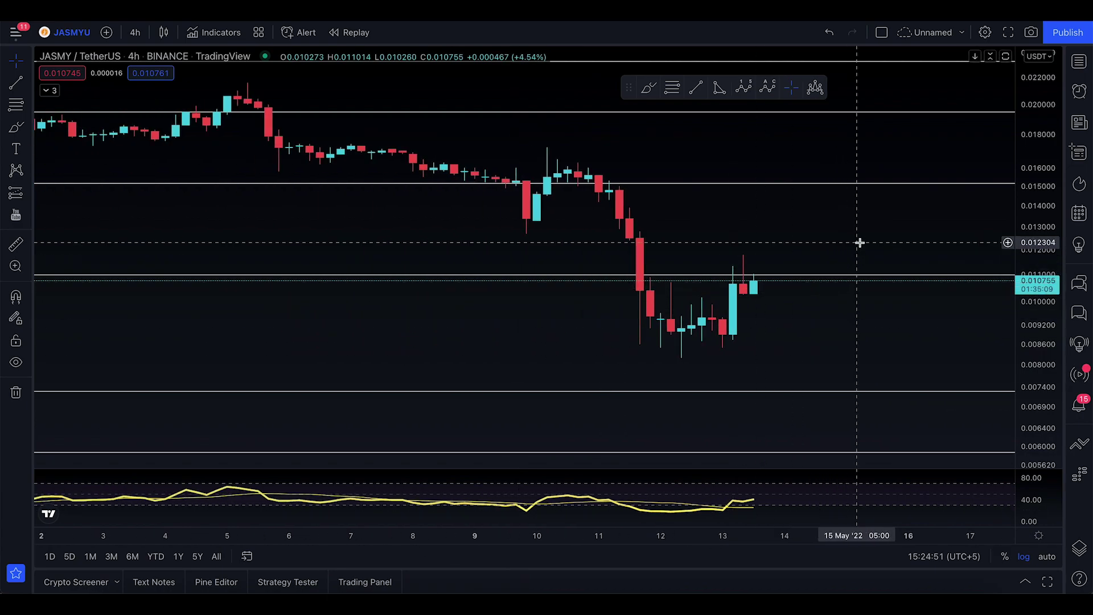
drag(859, 241, 523, 237)
drag(603, 261, 466, 288)
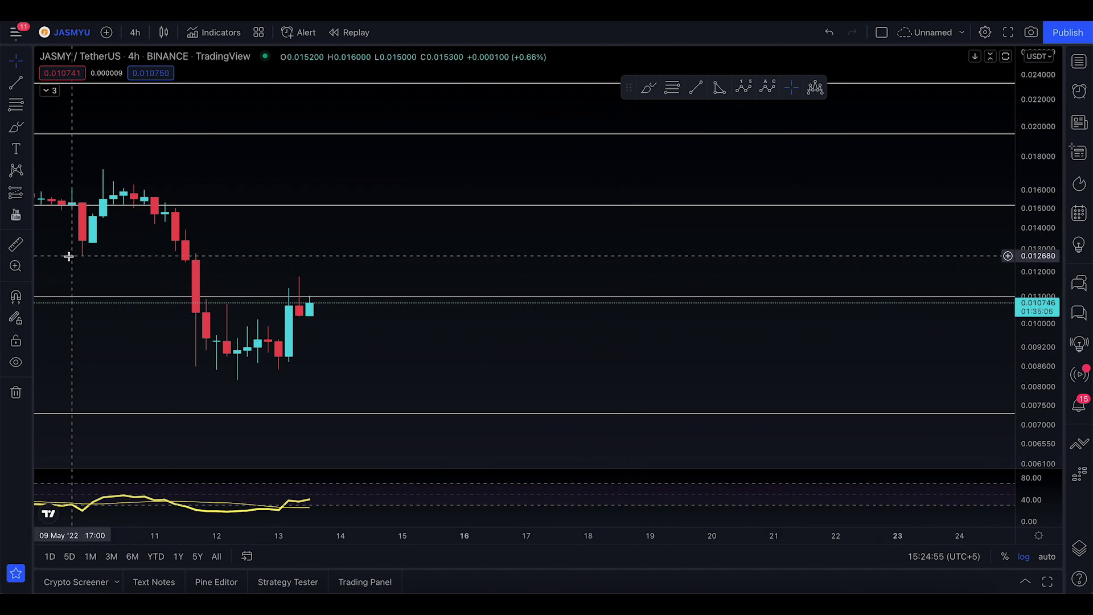
drag(365, 535, 647, 534)
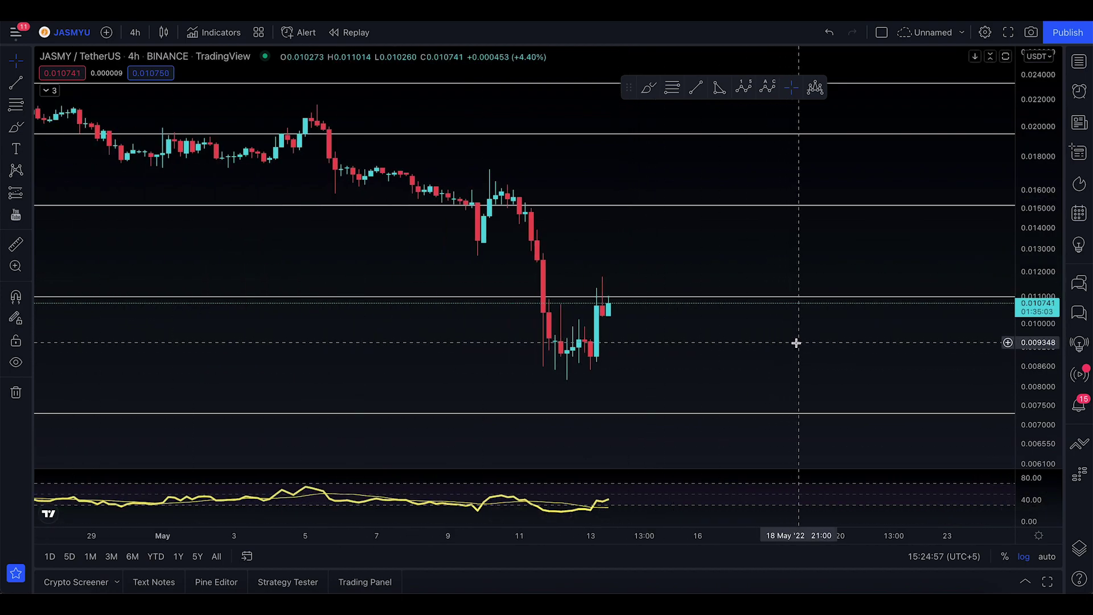
drag(811, 251, 413, 257)
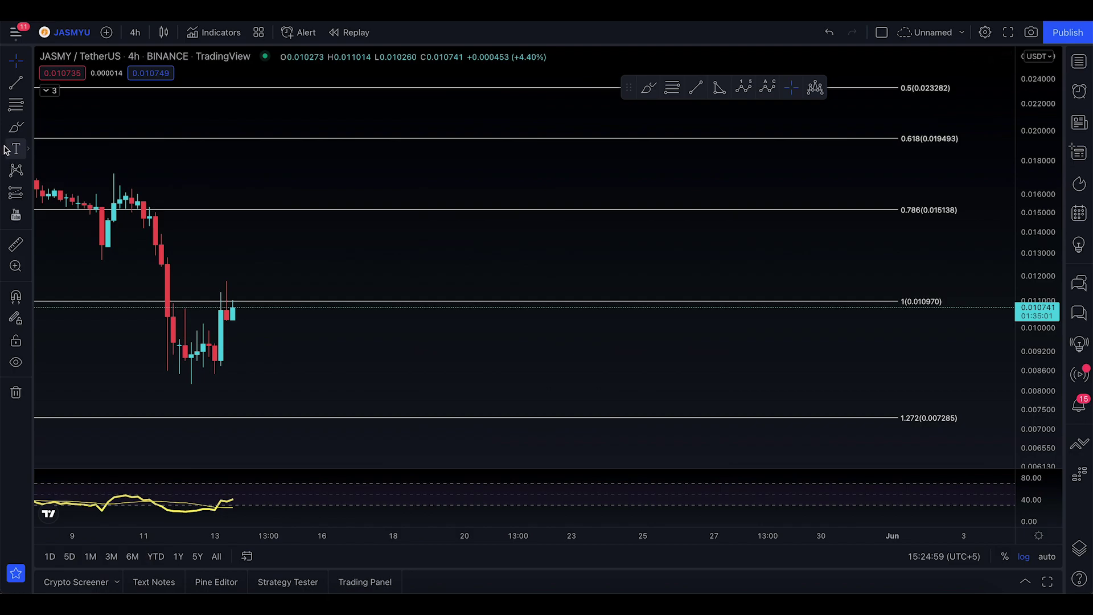
click(16, 126)
mouse_move(901, 282)
mouse_down()
mouse_move(971, 288)
mouse_move(871, 279)
mouse_up()
key(ctrl+z)
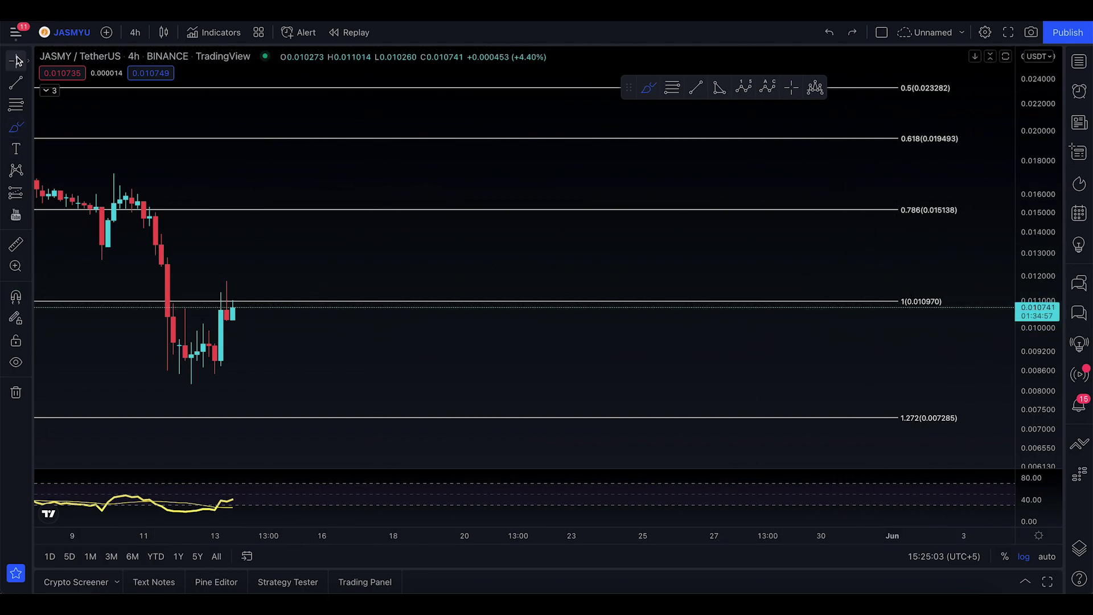
drag(356, 340, 788, 340)
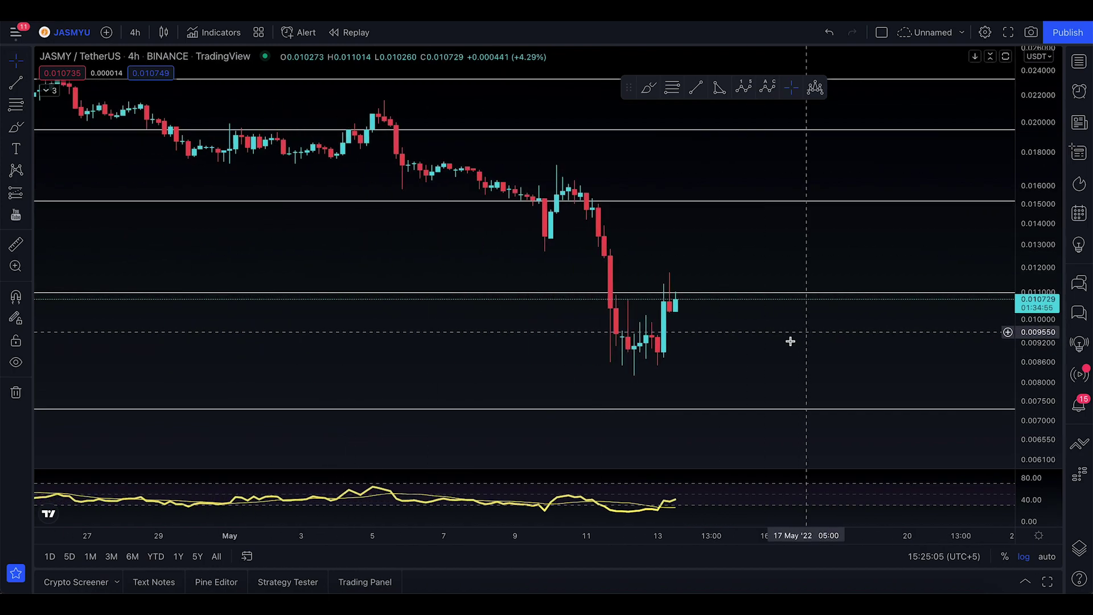
scroll(699, 502, up, 5)
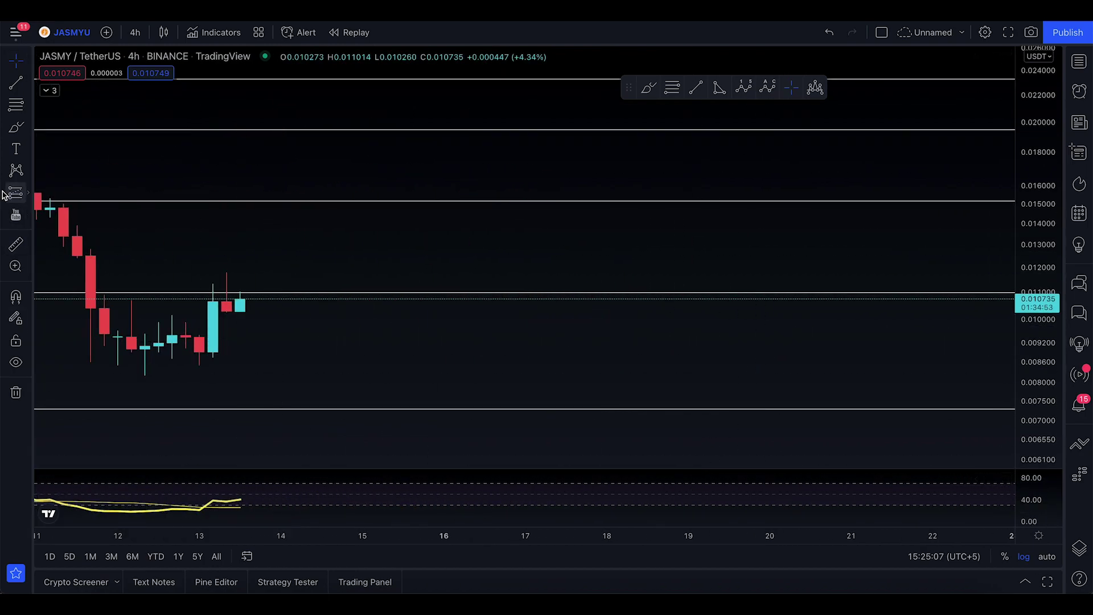
click(15, 128)
drag(179, 239, 210, 230)
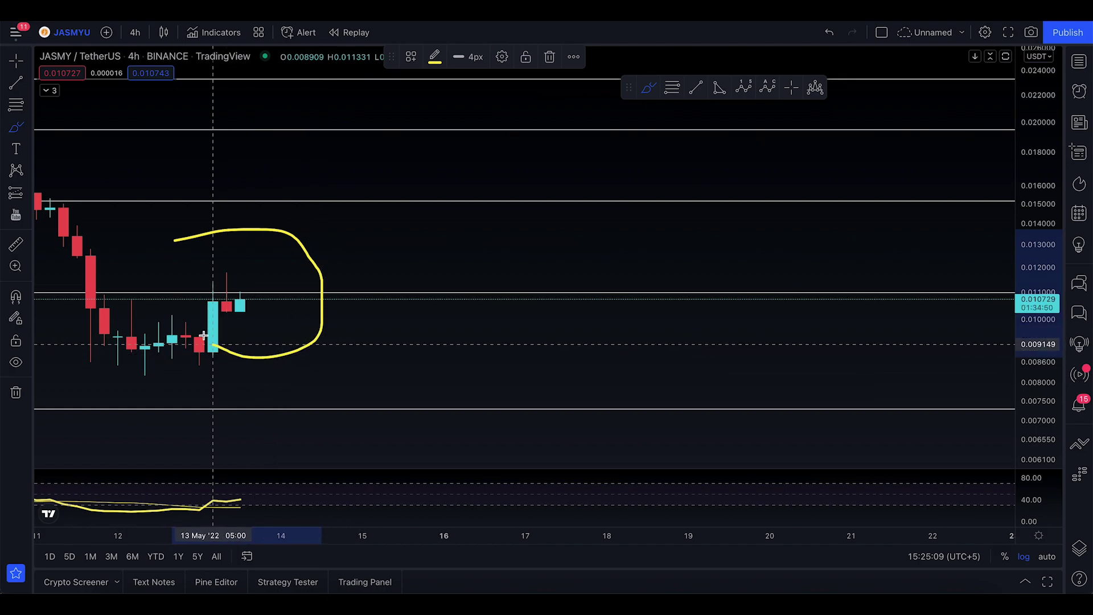
key(ctrl+z)
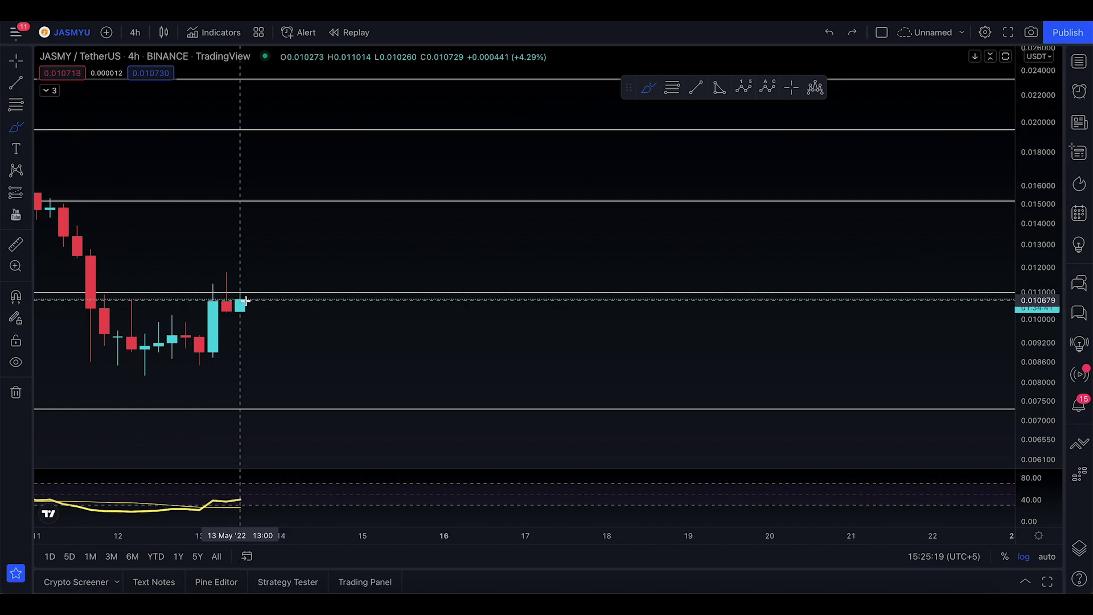
mouse_move(248, 311)
mouse_down()
mouse_move(255, 237)
mouse_move(324, 294)
mouse_move(704, 72)
mouse_up()
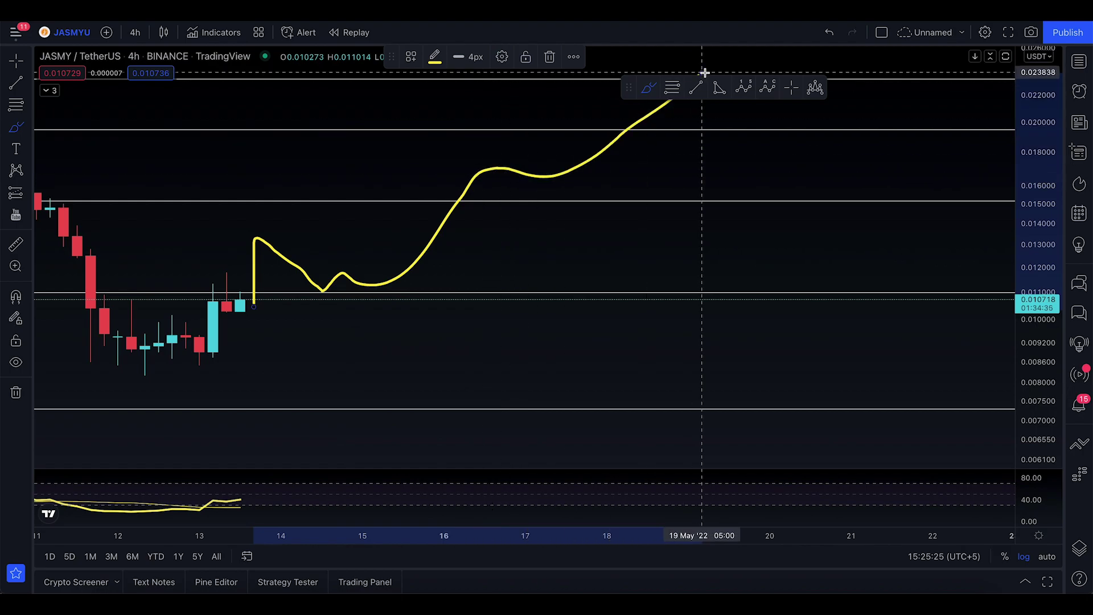
key(ctrl+z)
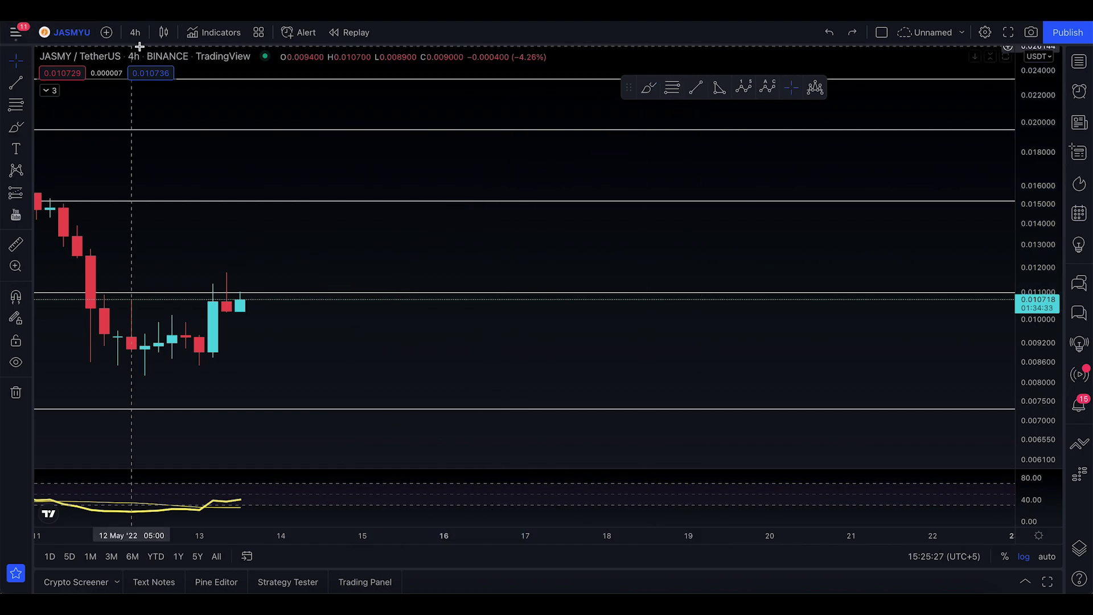
Step: Switch the chart to daily candles, then draw and undo a yellow brush loop at the March low
click(136, 32)
click(193, 421)
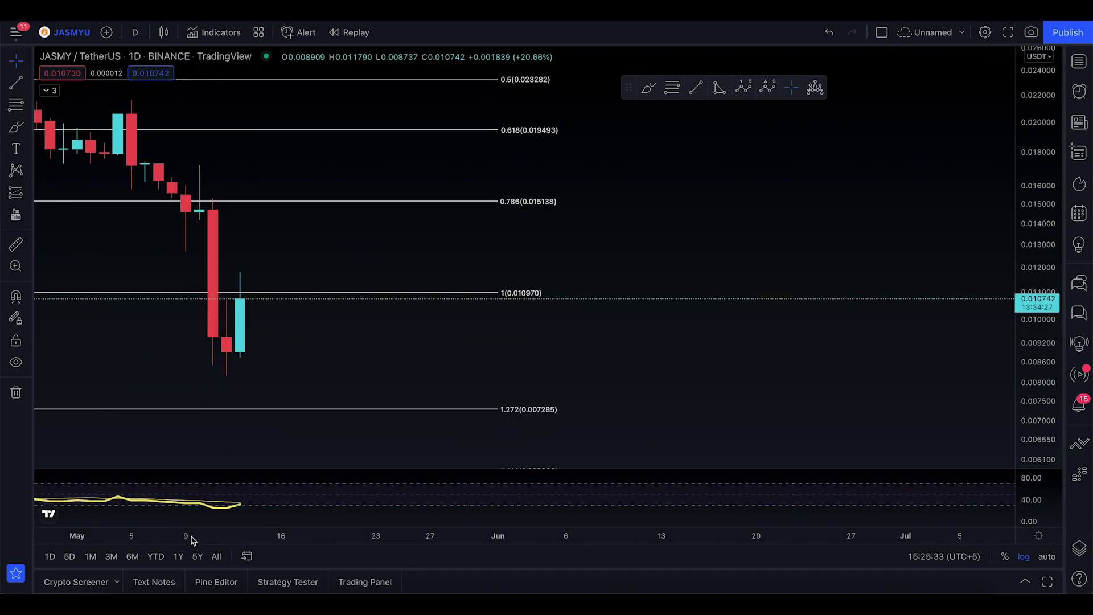
scroll(191, 540, down, 5)
scroll(857, 316, down, 1)
scroll(939, 274, down, 1)
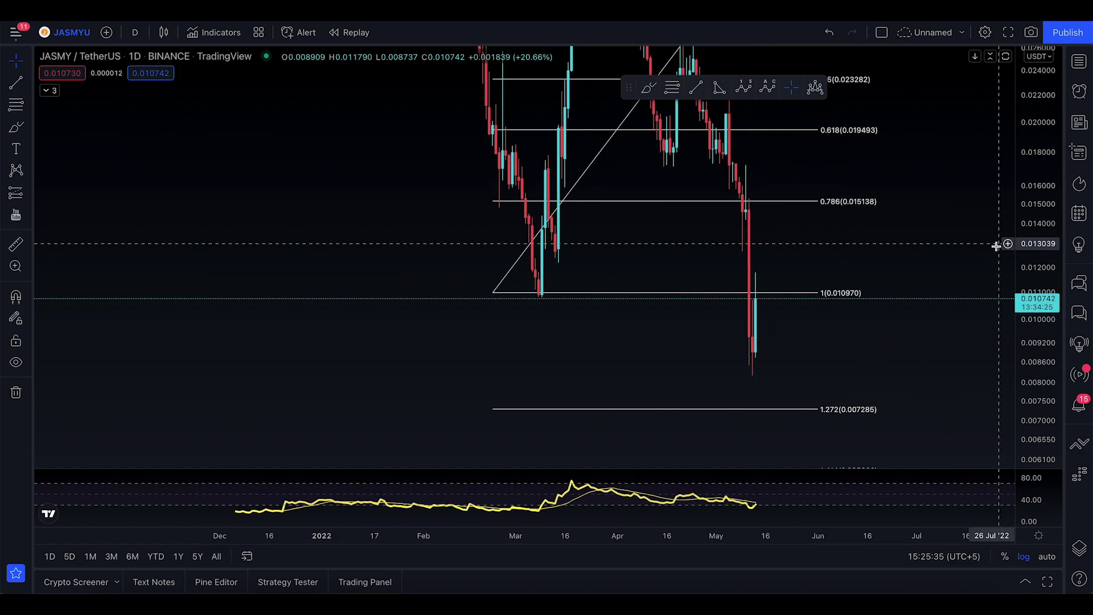
click(15, 126)
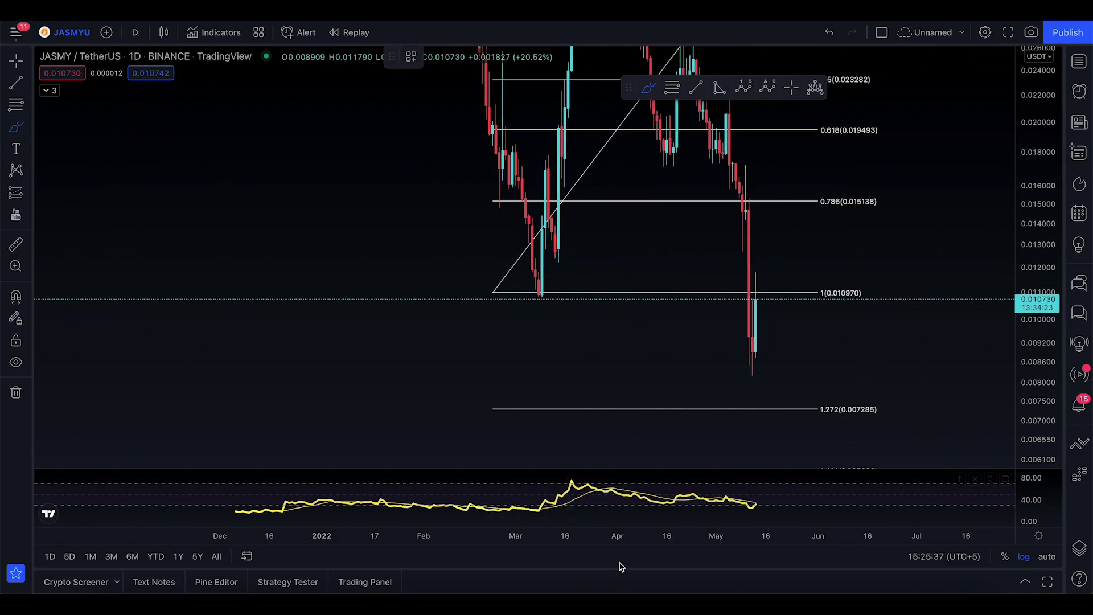
scroll(607, 538, up, 2)
mouse_move(349, 295)
mouse_down()
mouse_move(359, 283)
mouse_move(377, 321)
mouse_move(337, 286)
mouse_up()
key(ctrl+z)
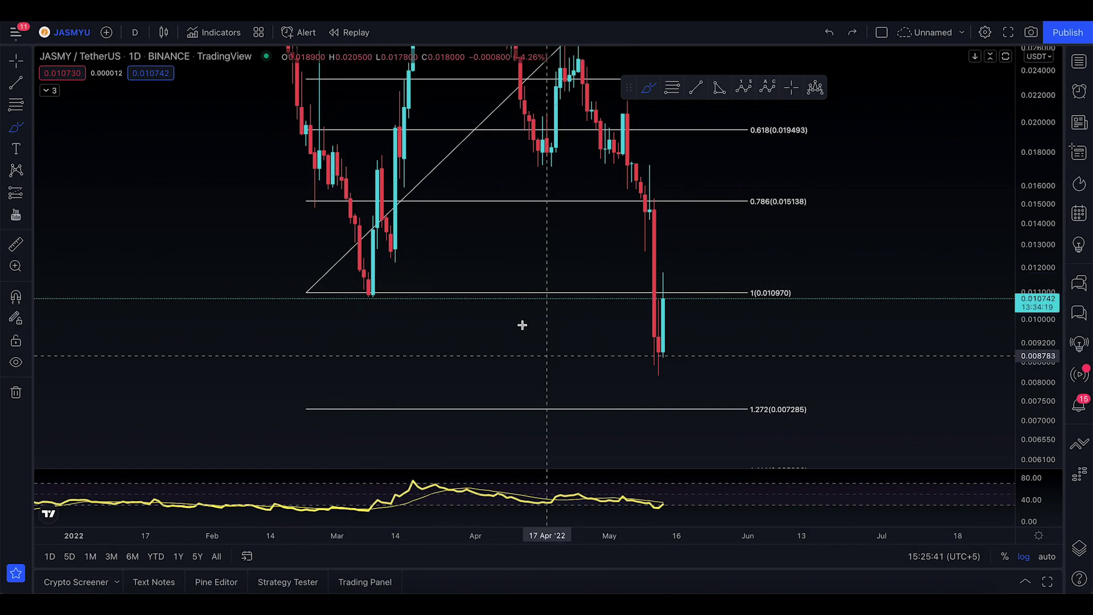
Step: Draw and undo a yellow stroke on the May candles, then compress the price scale to show every Fib level
mouse_move(645, 293)
mouse_down()
mouse_move(655, 367)
mouse_move(665, 289)
mouse_move(769, 410)
mouse_up()
key(ctrl+z)
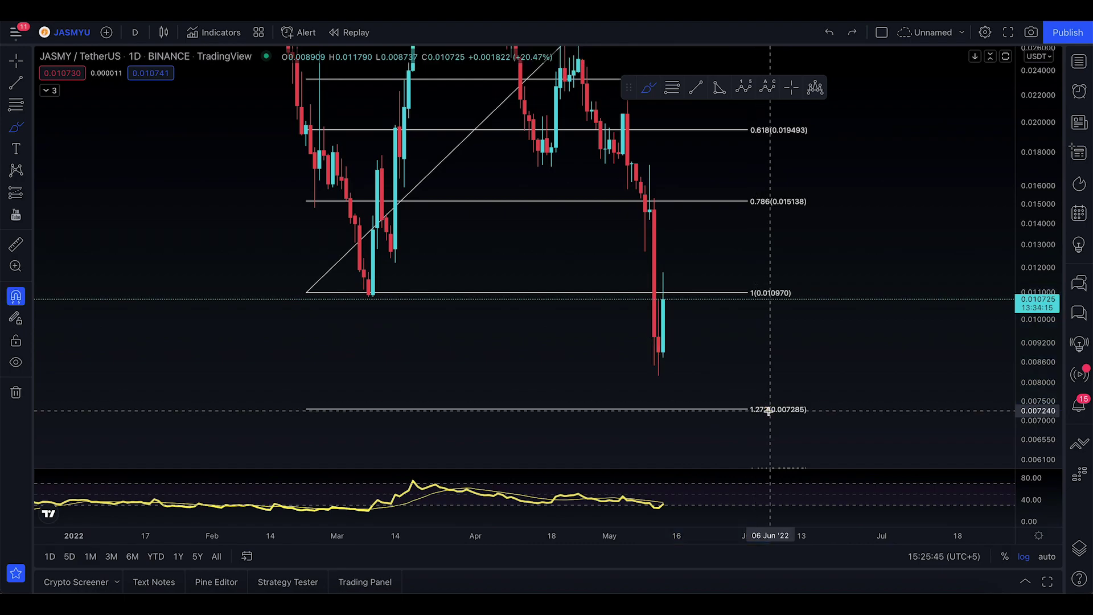
drag(1038, 261, 1037, 325)
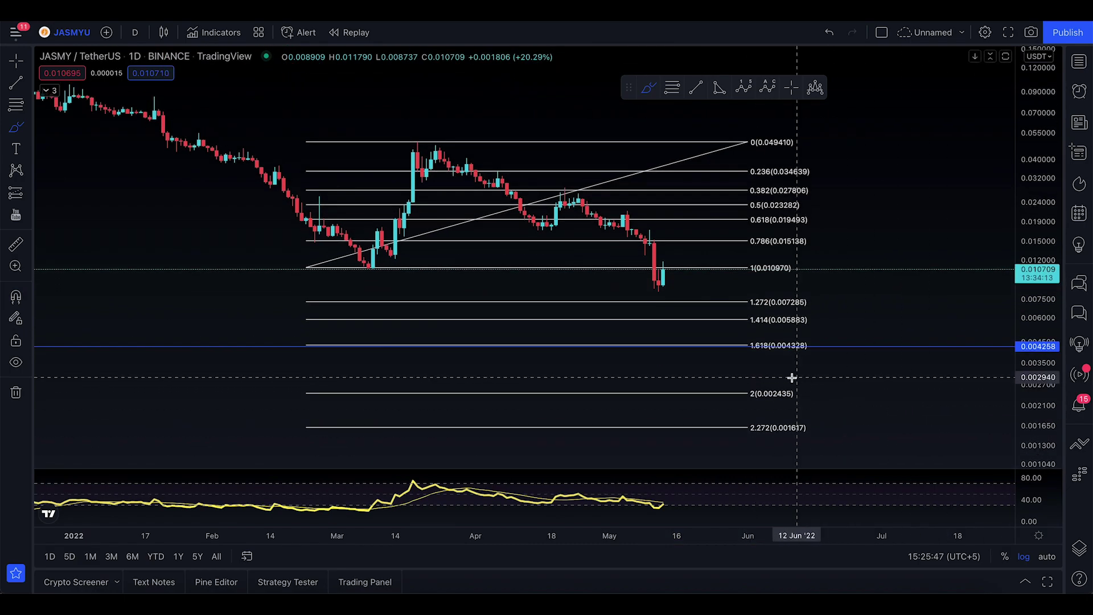
mouse_move(740, 329)
mouse_down()
mouse_move(835, 330)
mouse_move(833, 351)
mouse_move(773, 370)
mouse_move(733, 354)
mouse_move(734, 330)
mouse_up()
key(ctrl+z)
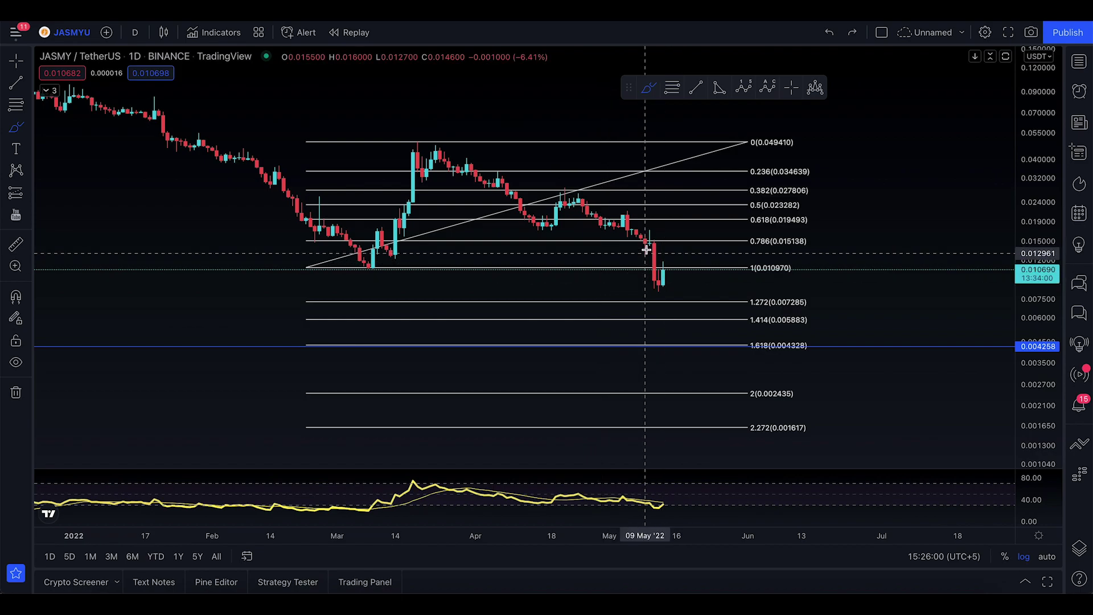
mouse_move(645, 246)
mouse_down()
mouse_move(646, 288)
mouse_move(664, 268)
mouse_up()
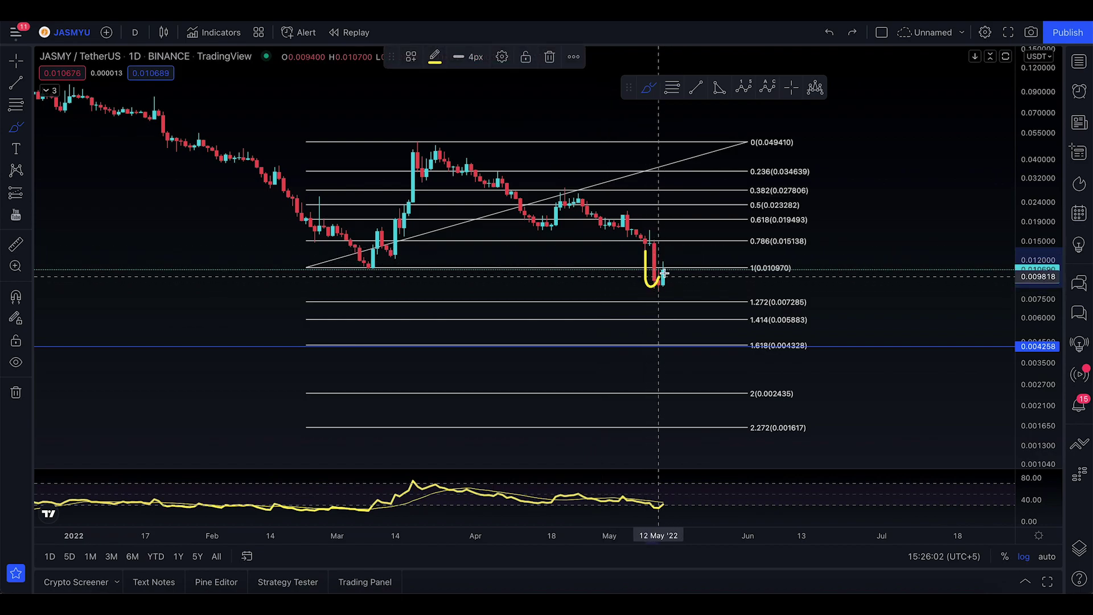
drag(381, 249, 377, 254)
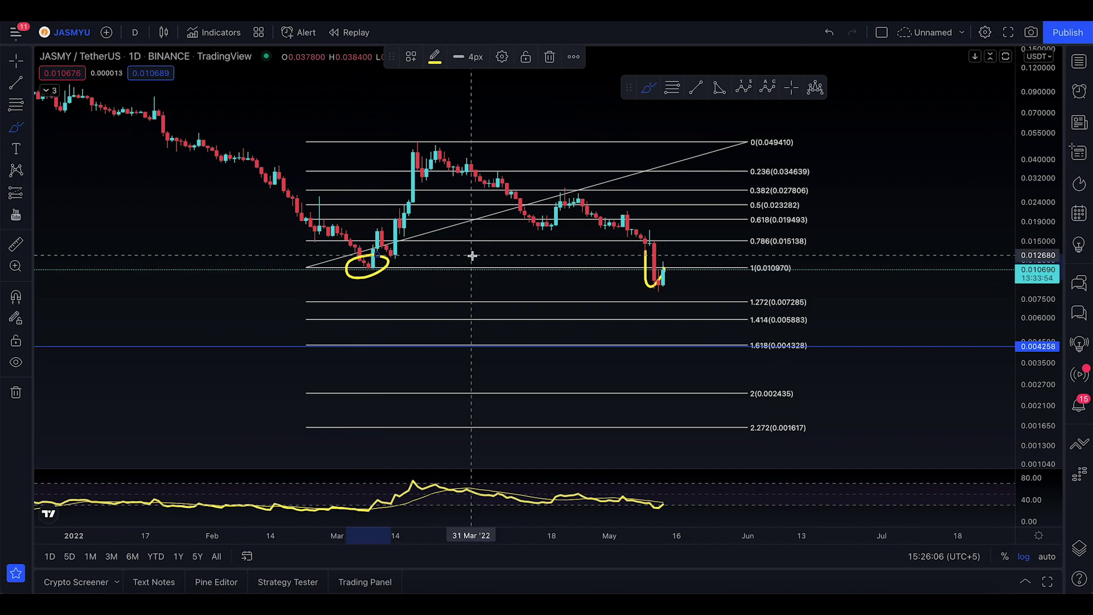
key(ctrl+z)
key(ctrl+z)
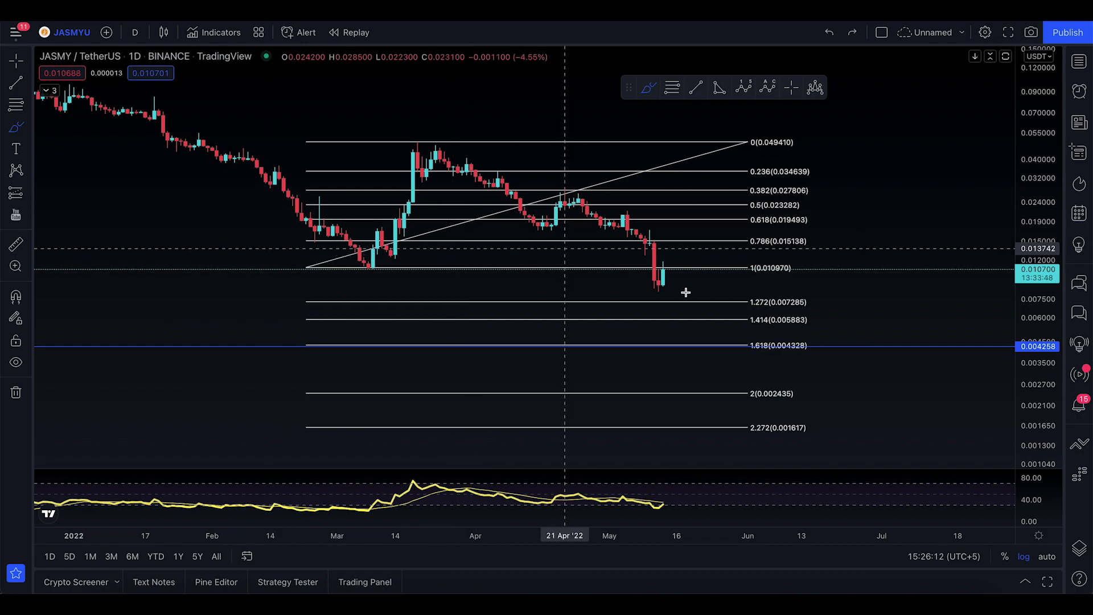
mouse_move(683, 283)
mouse_down()
mouse_move(658, 271)
mouse_move(770, 327)
mouse_up()
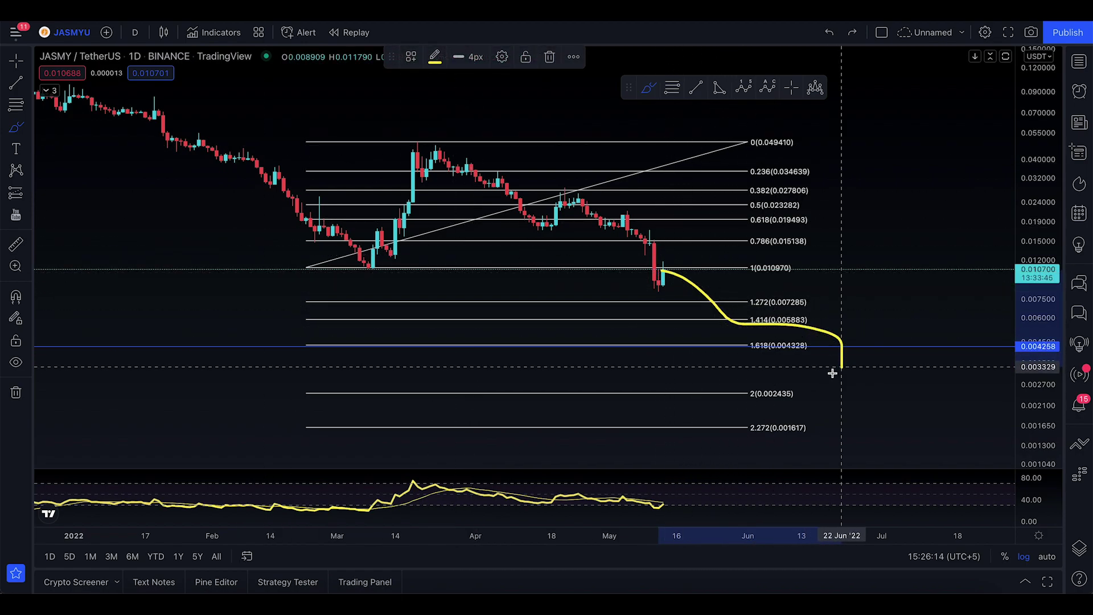
key(ctrl+z)
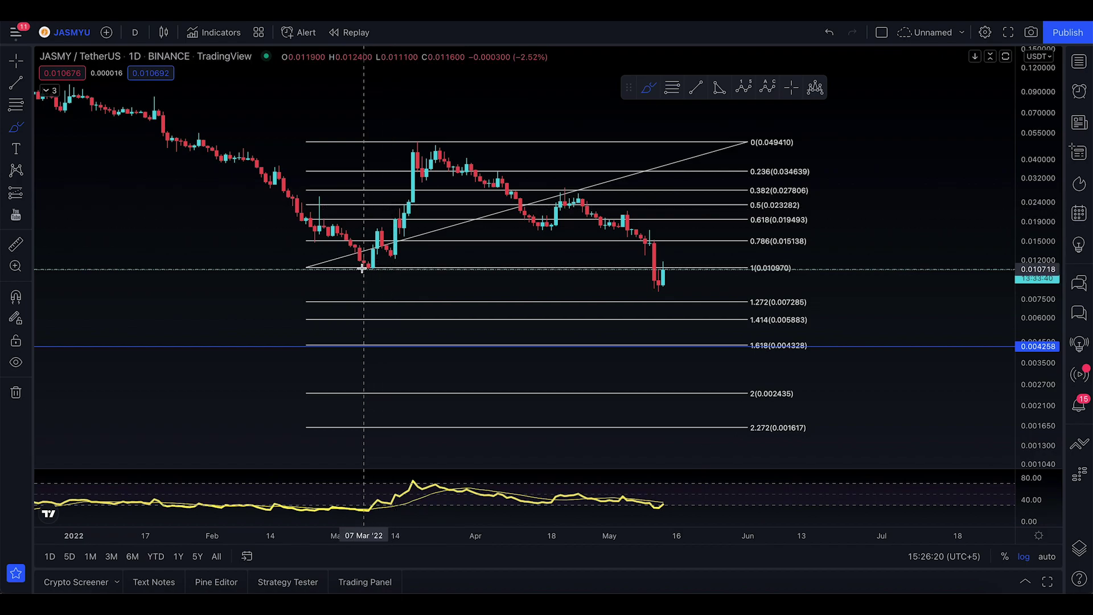
drag(363, 268, 367, 262)
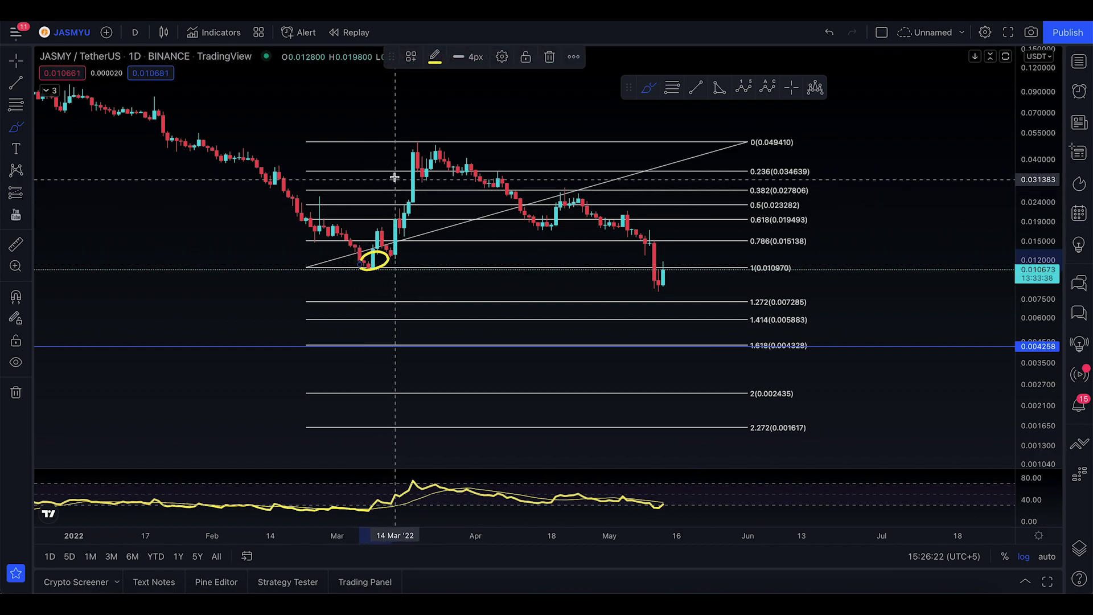
mouse_move(411, 154)
mouse_down()
mouse_move(414, 145)
mouse_move(703, 191)
mouse_move(829, 359)
mouse_up()
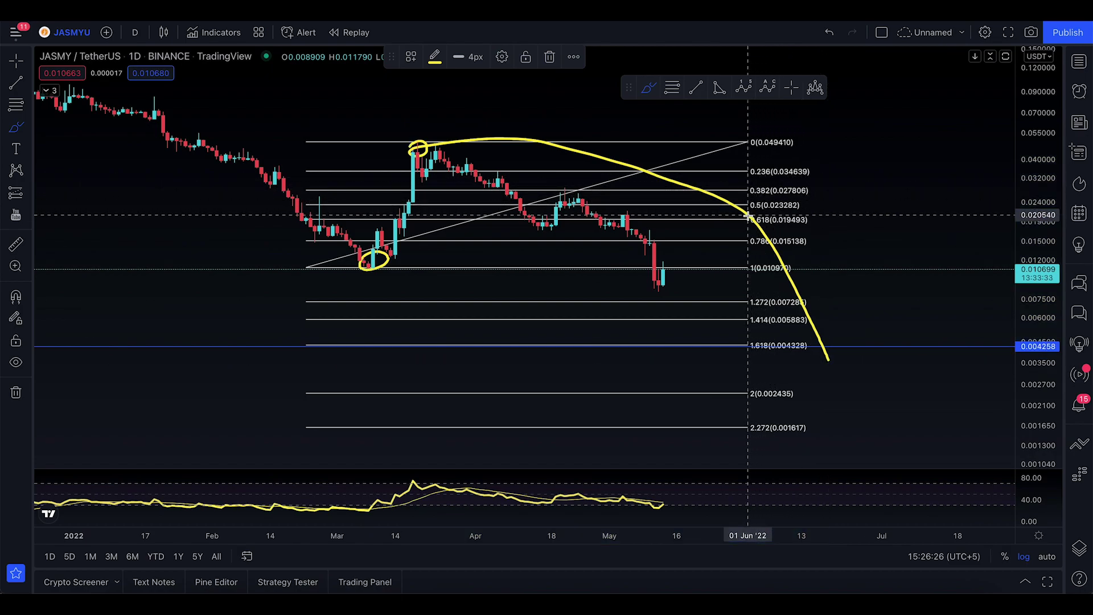
mouse_move(748, 219)
mouse_down()
mouse_move(833, 305)
mouse_move(813, 344)
mouse_up()
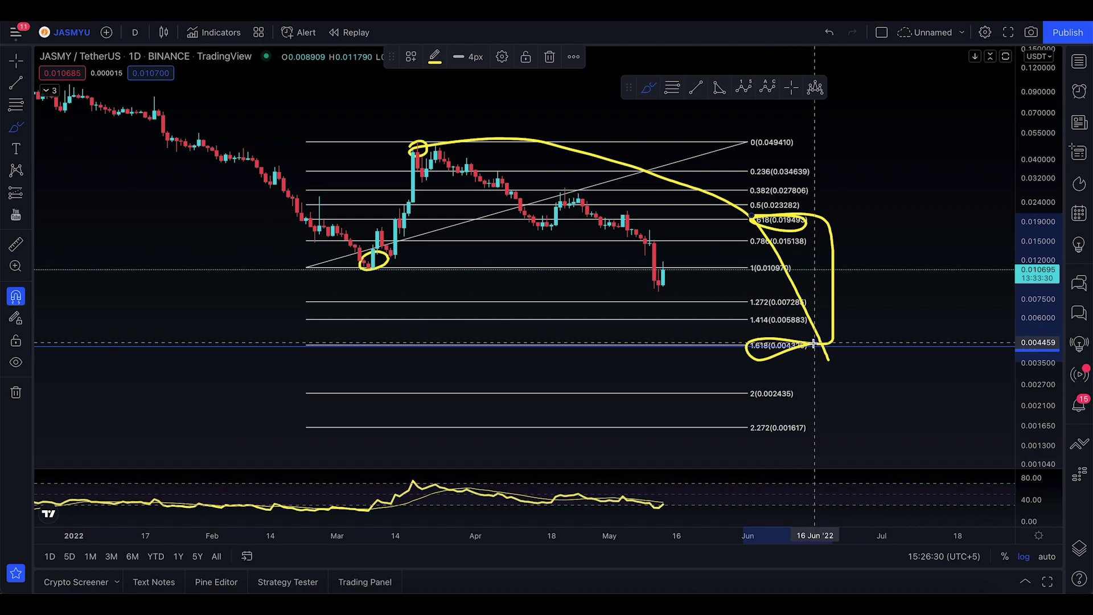
key(ctrl+z)
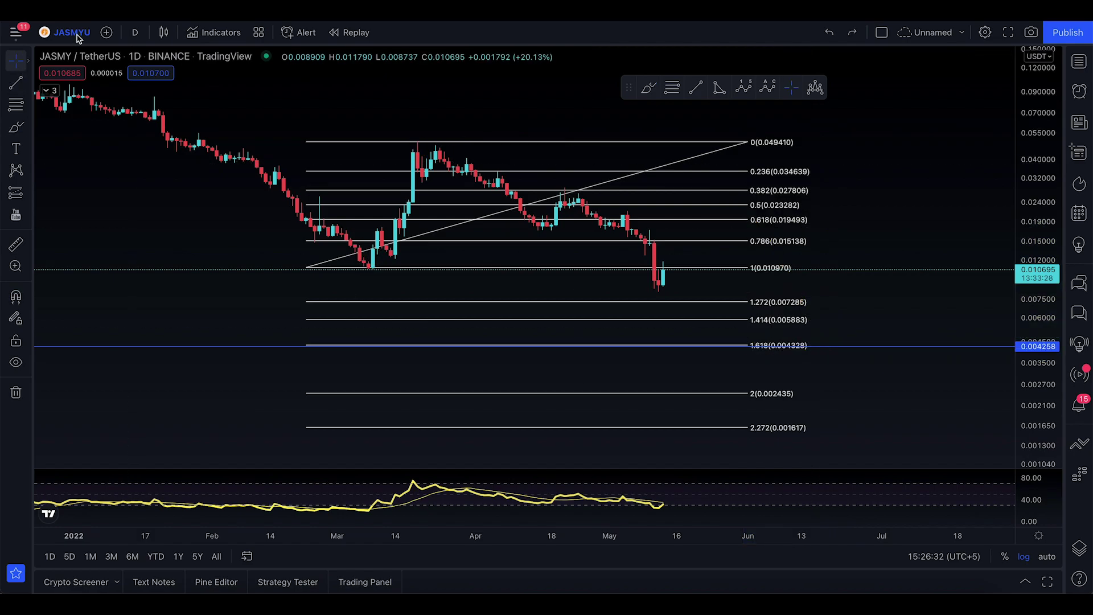